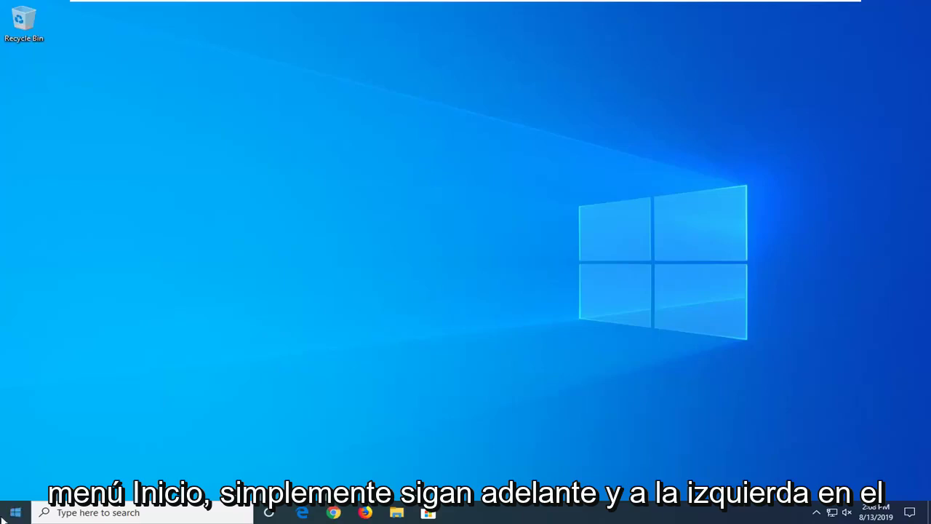
Step: Launch Registry Editor as administrator from a Start search for regedit, approving the UAC prompt
{"action": "left_click", "coordinate": [6, 516]}
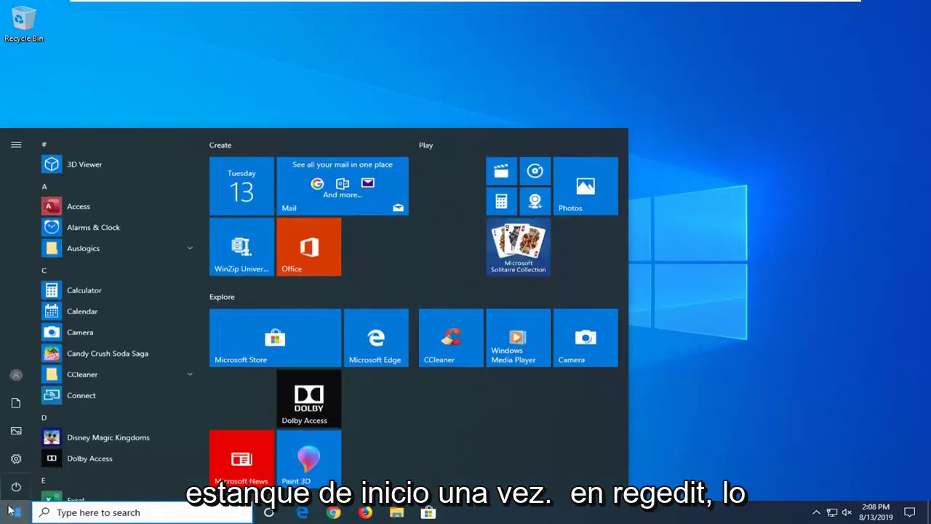
{"action": "type", "text": "regedi"}
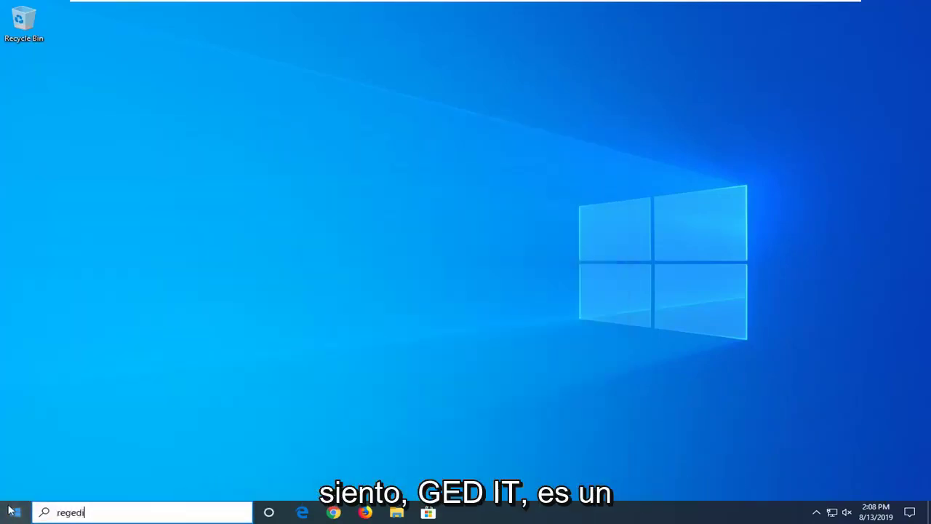
{"action": "type", "text": "t"}
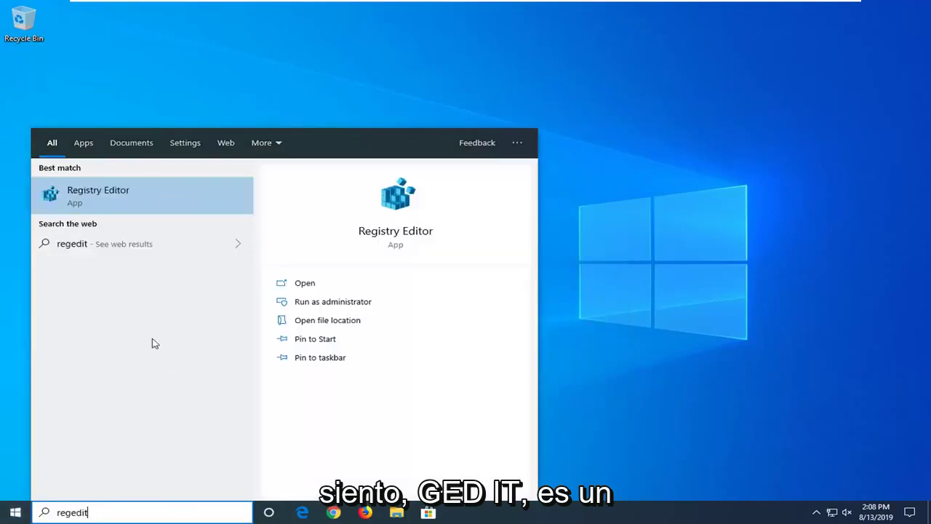
{"action": "right_click", "coordinate": [107, 193]}
{"action": "left_click", "coordinate": [138, 203]}
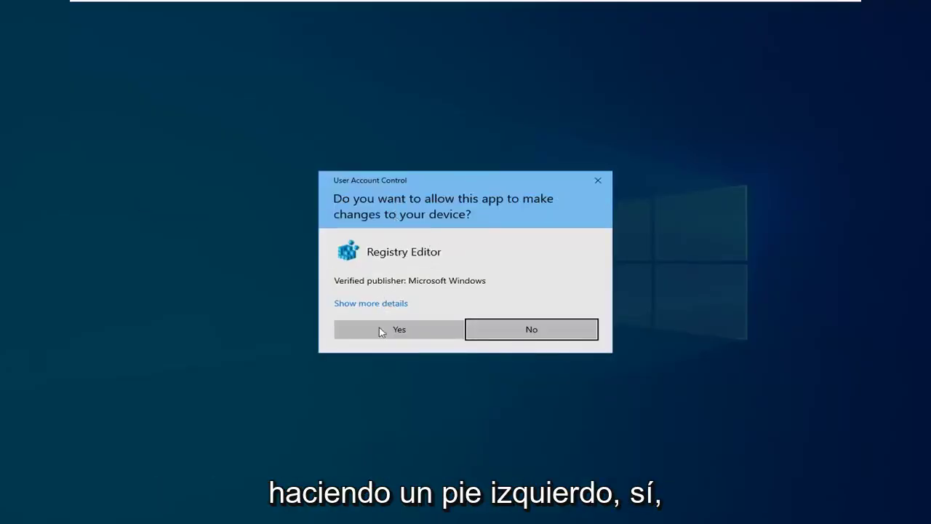
{"action": "left_click", "coordinate": [384, 331]}
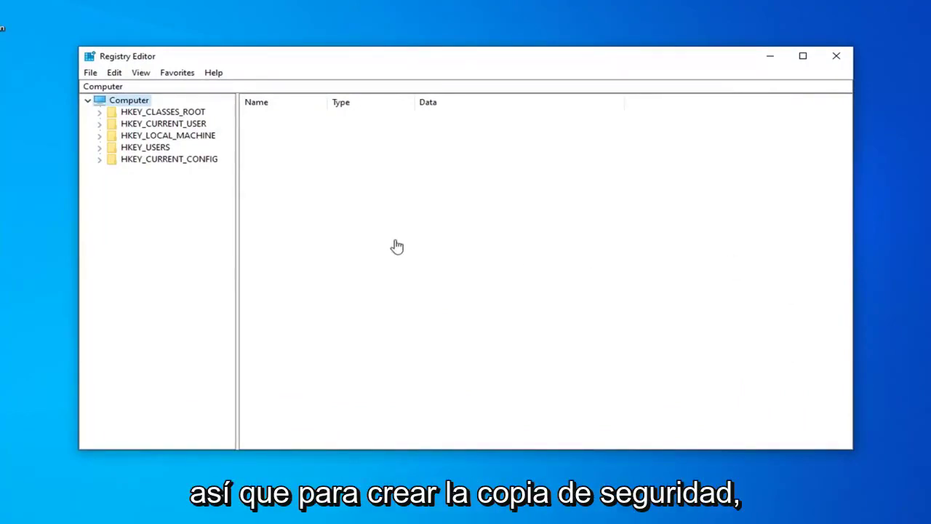
{"action": "left_click", "coordinate": [90, 74]}
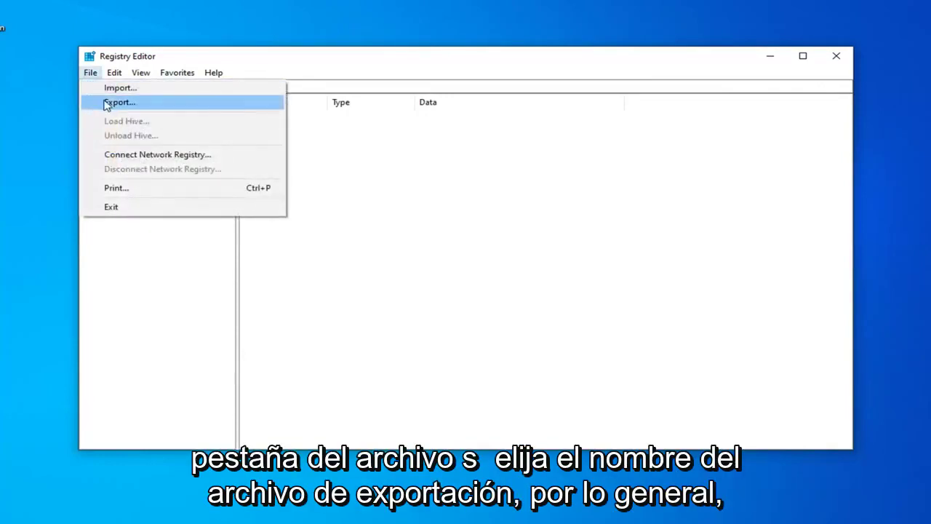
{"action": "left_click", "coordinate": [98, 102]}
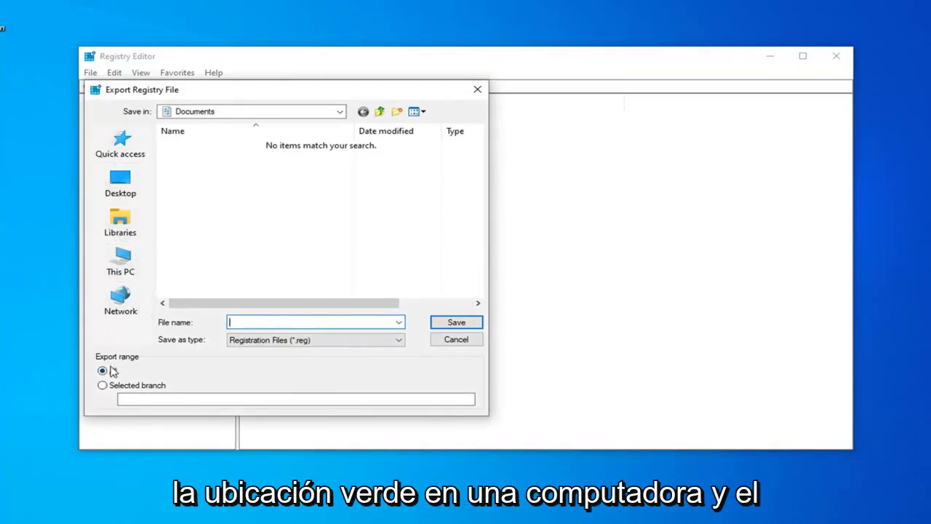
{"action": "left_click", "coordinate": [455, 341]}
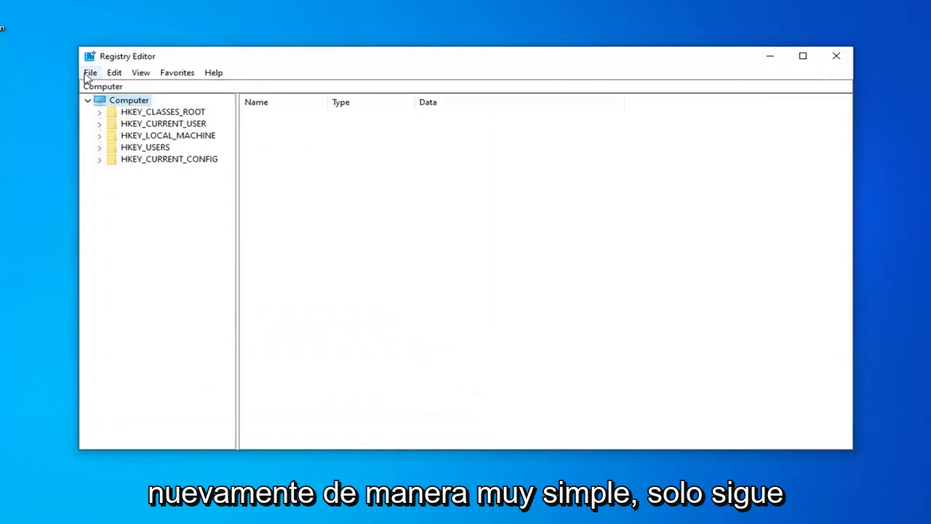
{"action": "left_click", "coordinate": [89, 76]}
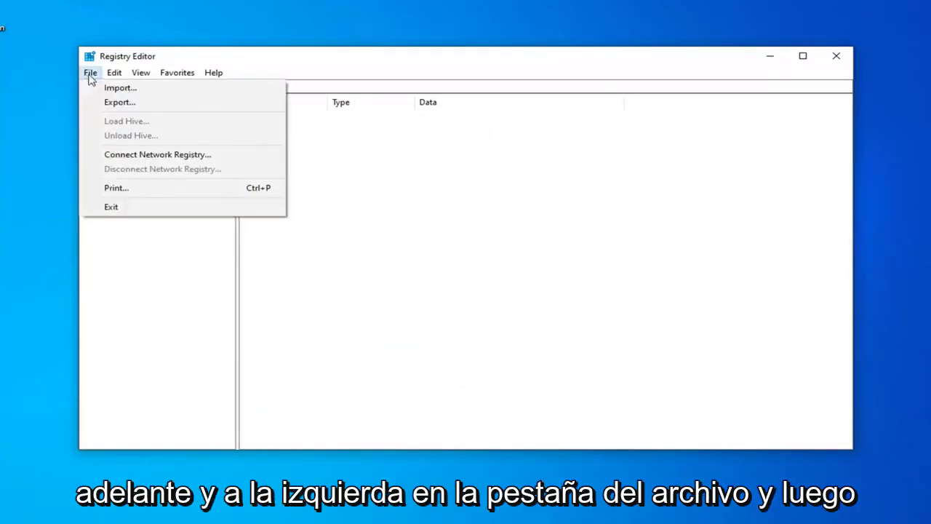
{"action": "left_click", "coordinate": [115, 88]}
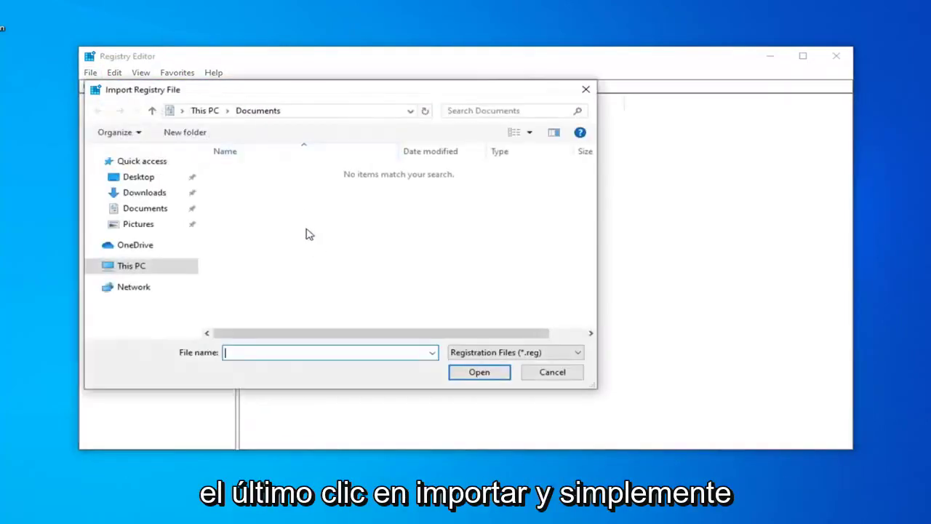
{"action": "left_click", "coordinate": [135, 178]}
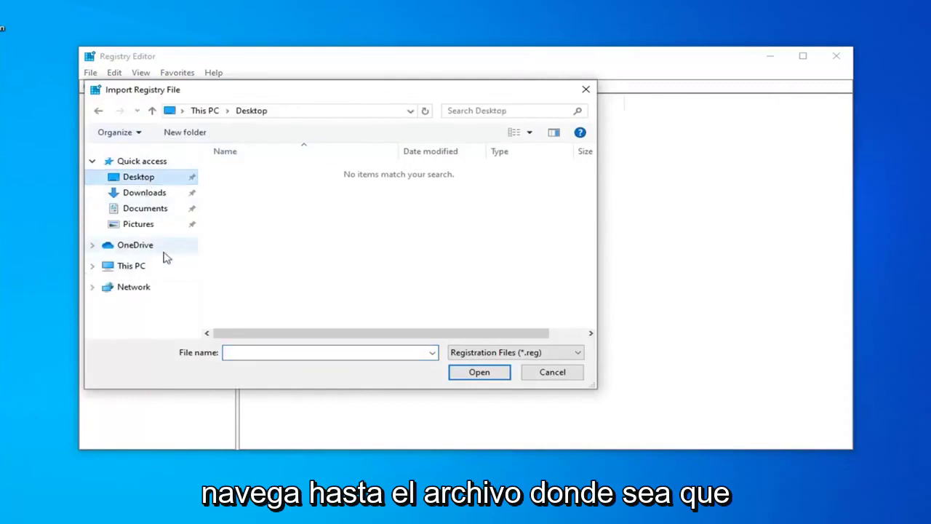
{"action": "left_click", "coordinate": [568, 377]}
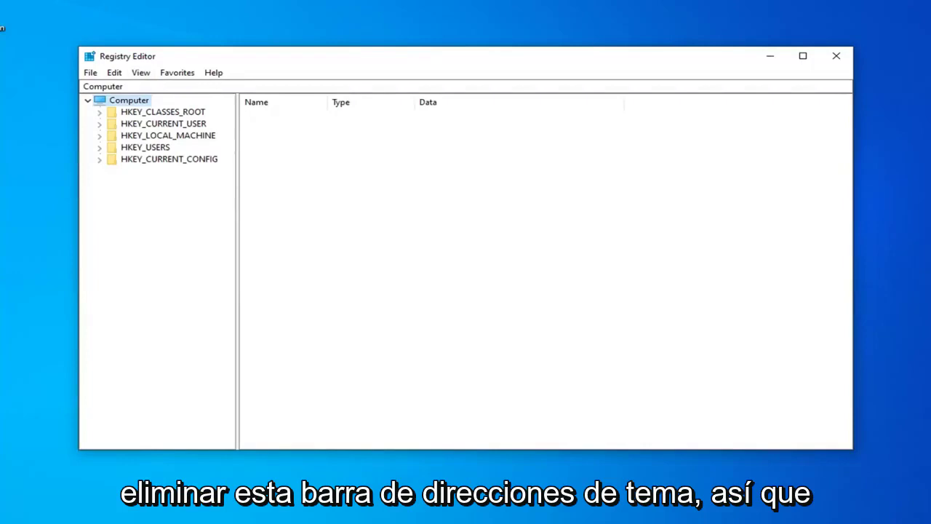
Step: Go to the keyboard class key by pasting its path, then open its (Default) value for editing
{"action": "left_click", "coordinate": [103, 86]}
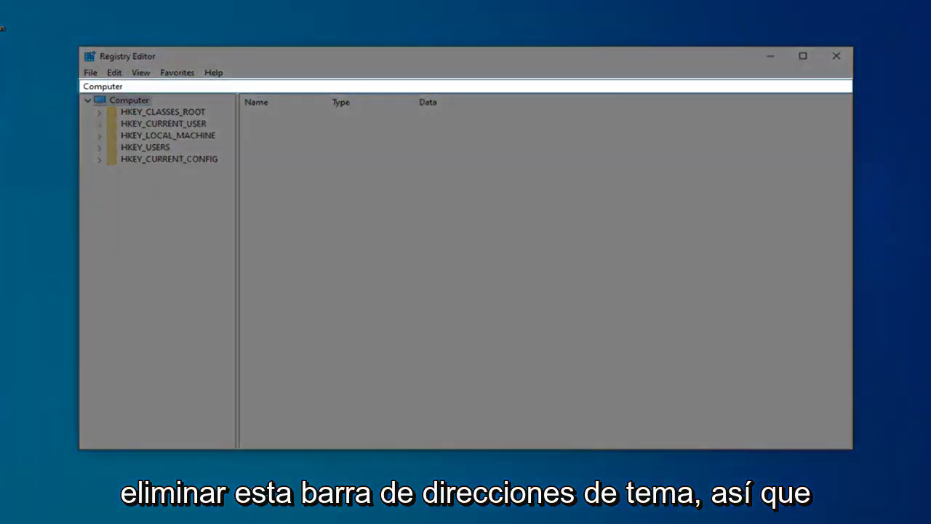
{"action": "key", "text": "ctrl+a"}
{"action": "key", "text": "BackSpace"}
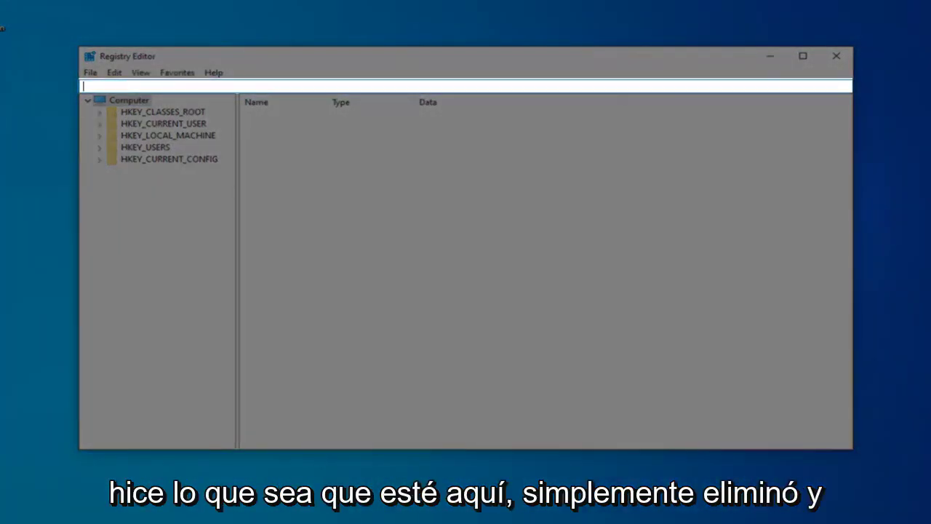
{"action": "type", "text": "HKEY_LOCAL_MACHINE\\SYSTEM\\CurrentControlSet\\Control\\Class\\{4d36e96b-e325-11ce-bfc1-08002be10318}"}
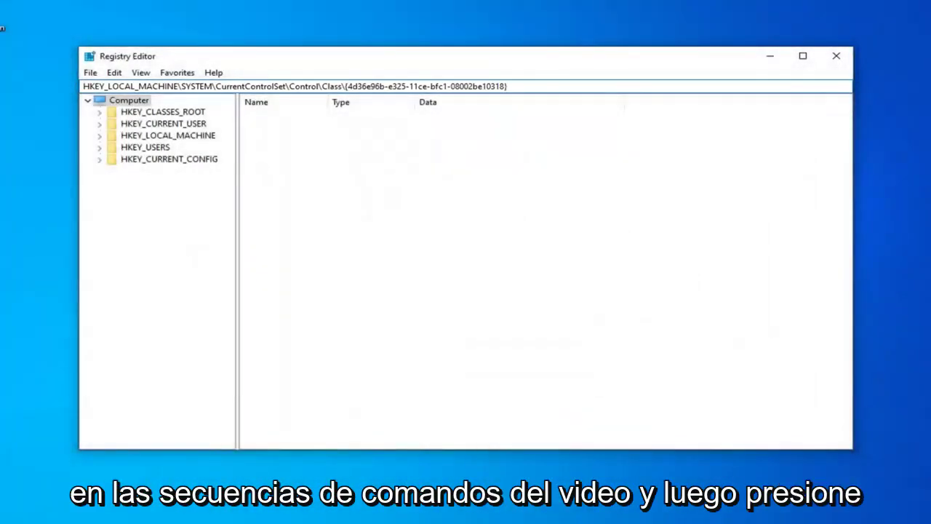
{"action": "key", "text": "Return"}
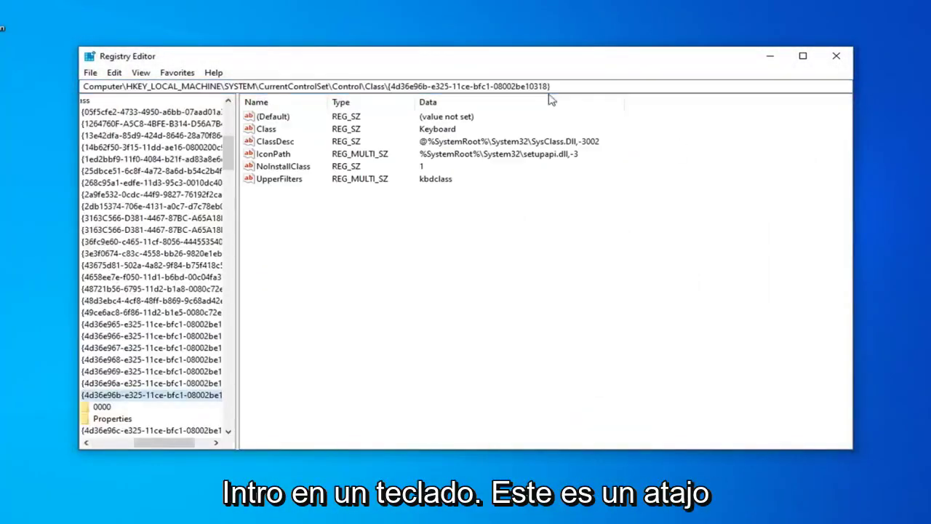
{"action": "mouse_move", "coordinate": [166, 443]}
{"action": "left_mouse_down"}
{"action": "mouse_move", "coordinate": [142, 443]}
{"action": "mouse_move", "coordinate": [162, 442]}
{"action": "left_mouse_up"}
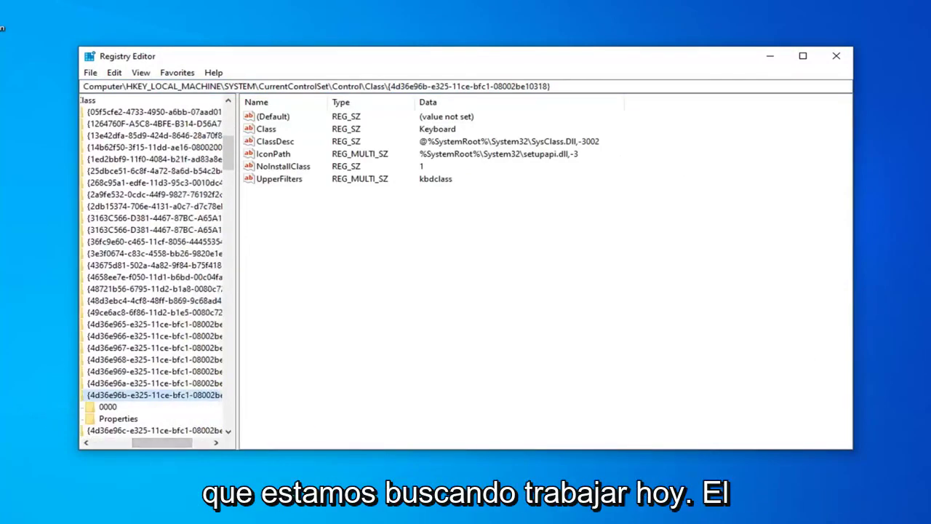
{"action": "left_click", "coordinate": [273, 118]}
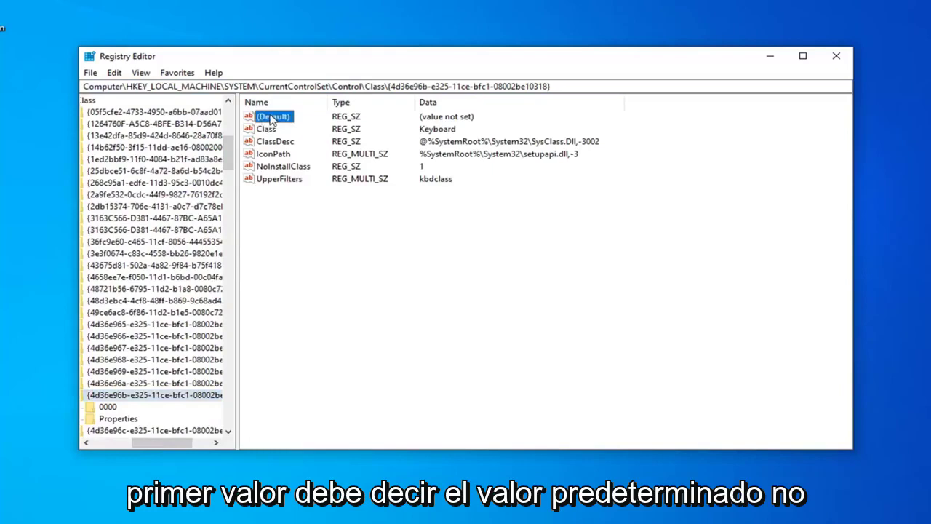
{"action": "double_click", "coordinate": [275, 118]}
{"action": "type", "text": "keyboard"}
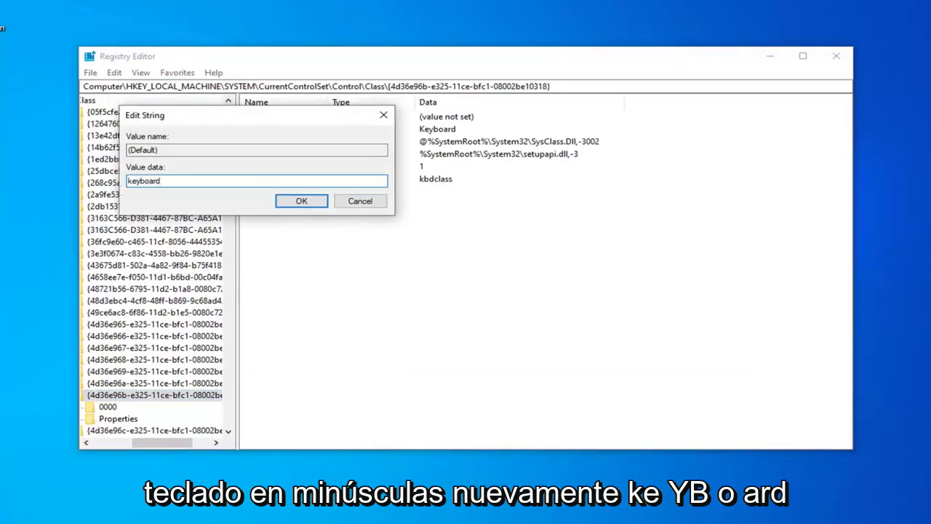
Step: Save (Default) as keyboard, then confirm UpperFilters holds only kbdclass
{"action": "left_click", "coordinate": [301, 201]}
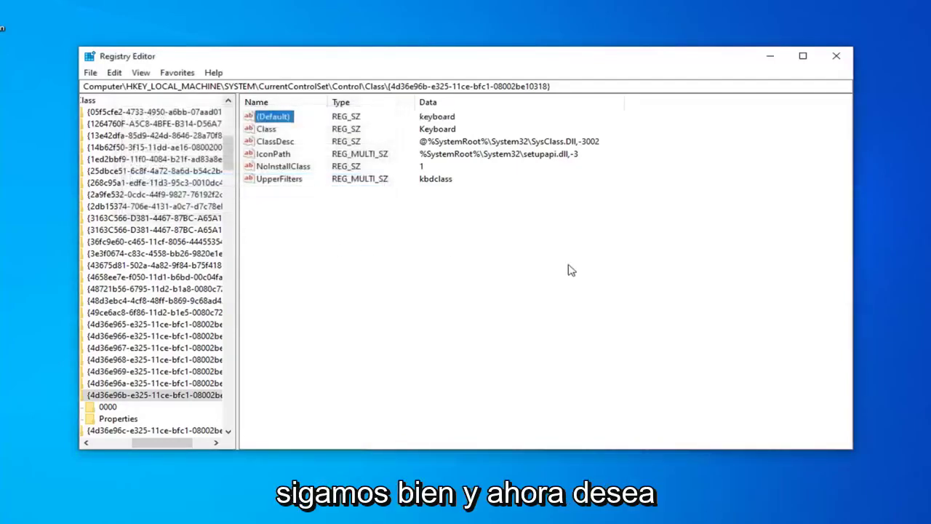
{"action": "left_click", "coordinate": [282, 181]}
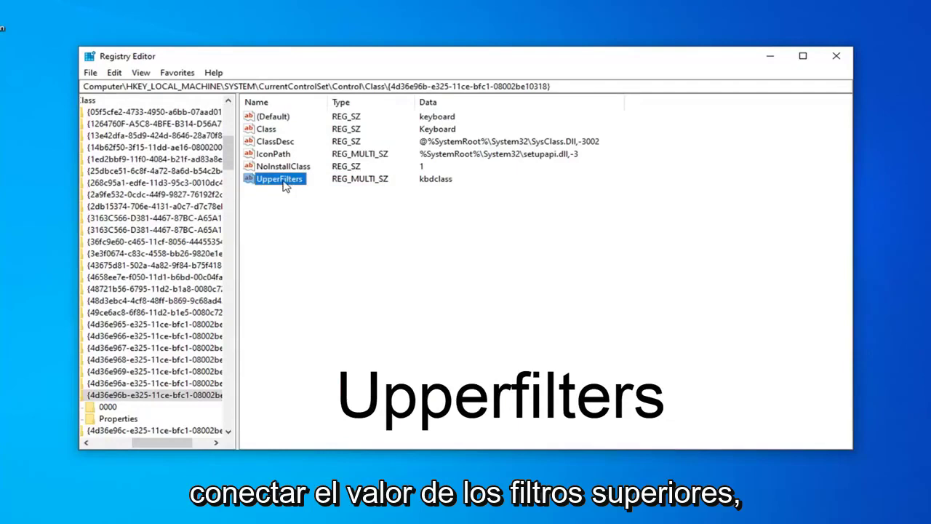
{"action": "double_click", "coordinate": [283, 181]}
{"action": "left_click", "coordinate": [158, 179]}
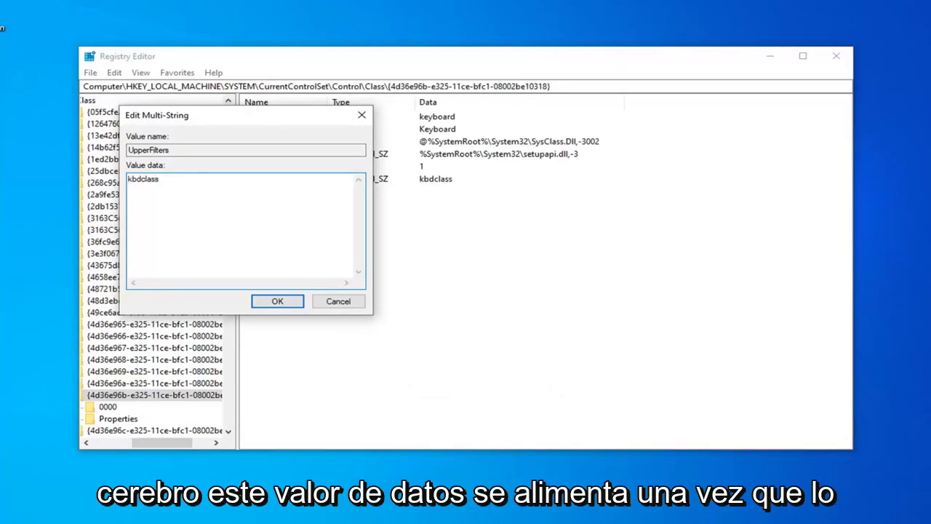
{"action": "left_click", "coordinate": [271, 303]}
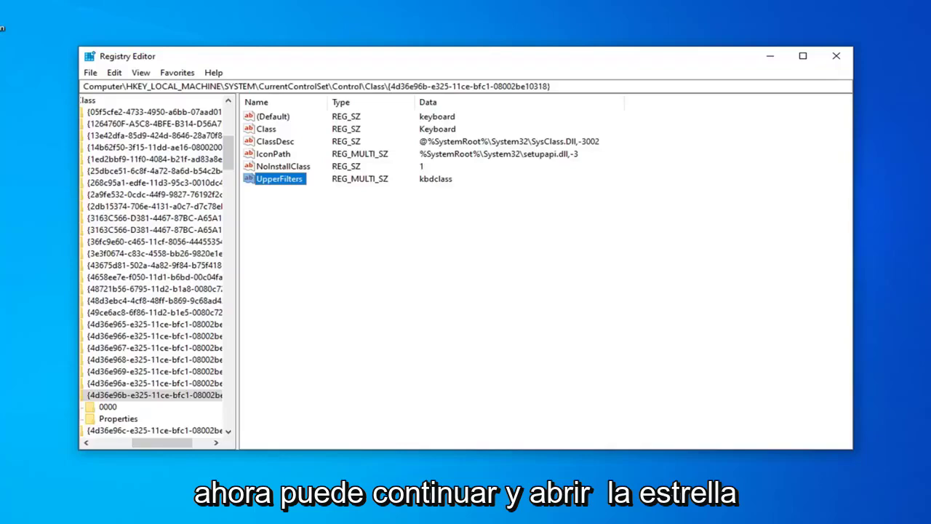
Step: Close Registry Editor and launch Device Manager from a Start search
{"action": "left_click", "coordinate": [836, 56]}
{"action": "left_click", "coordinate": [3, 510]}
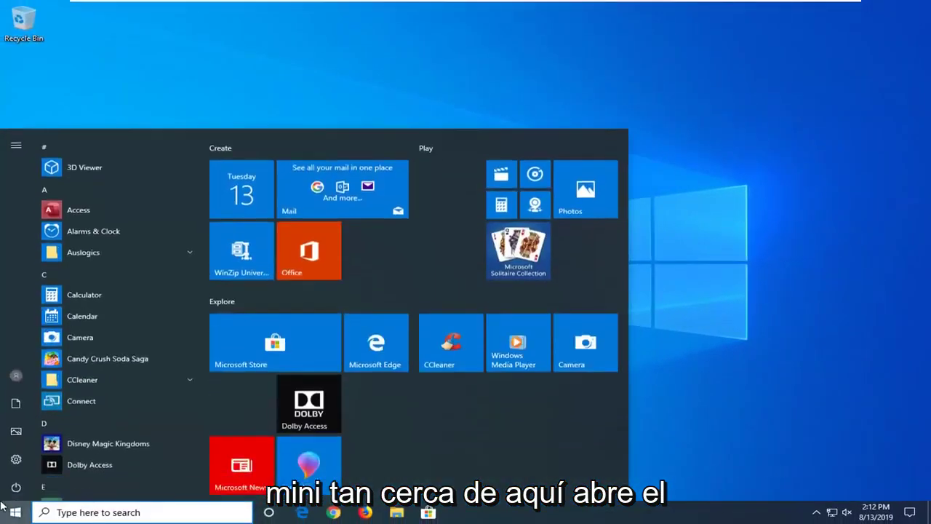
{"action": "type", "text": "device manage"}
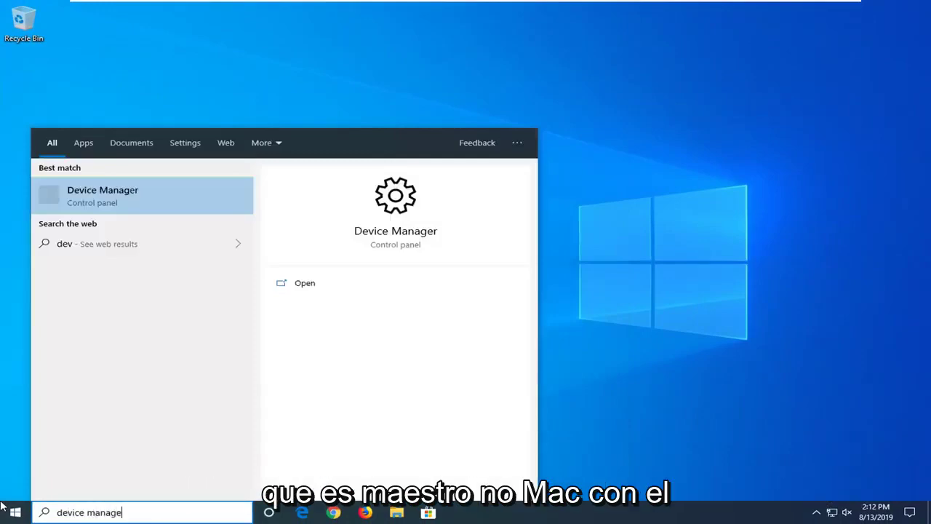
{"action": "type", "text": "r"}
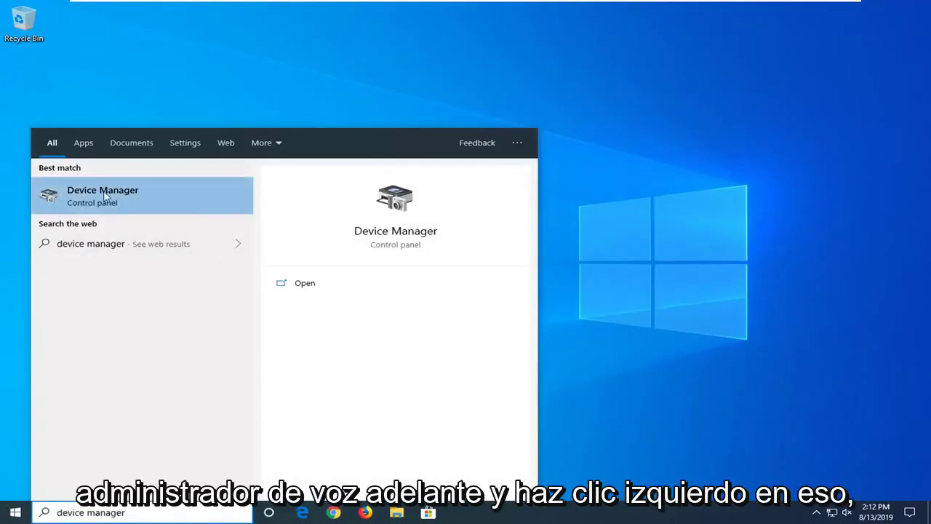
{"action": "left_click", "coordinate": [104, 194]}
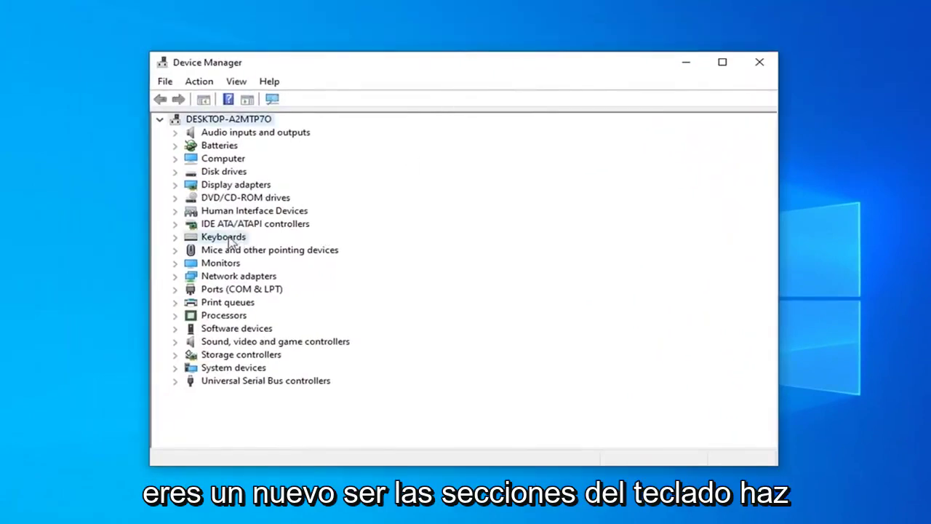
Step: Expand Keyboards and bring up the actions for Standard PS/2 Keyboard
{"action": "left_click", "coordinate": [229, 238]}
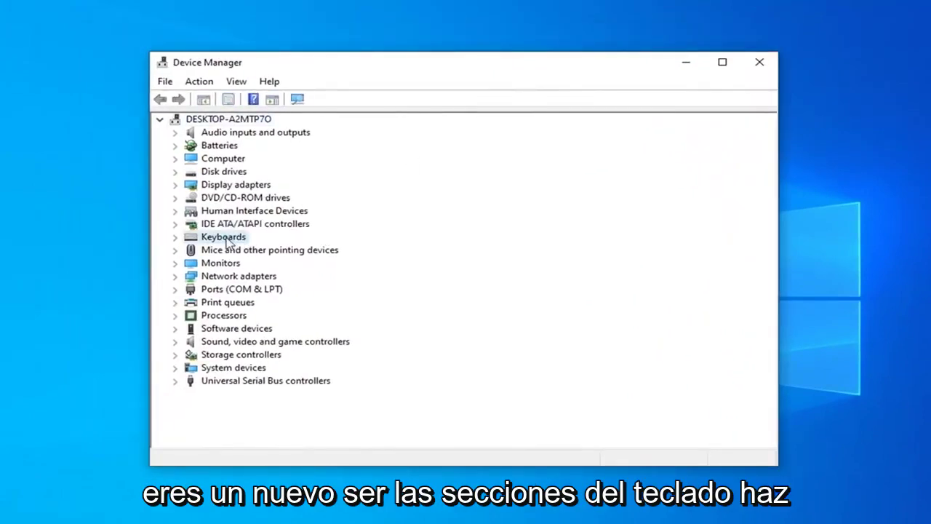
{"action": "left_click", "coordinate": [175, 239]}
{"action": "left_click", "coordinate": [240, 251]}
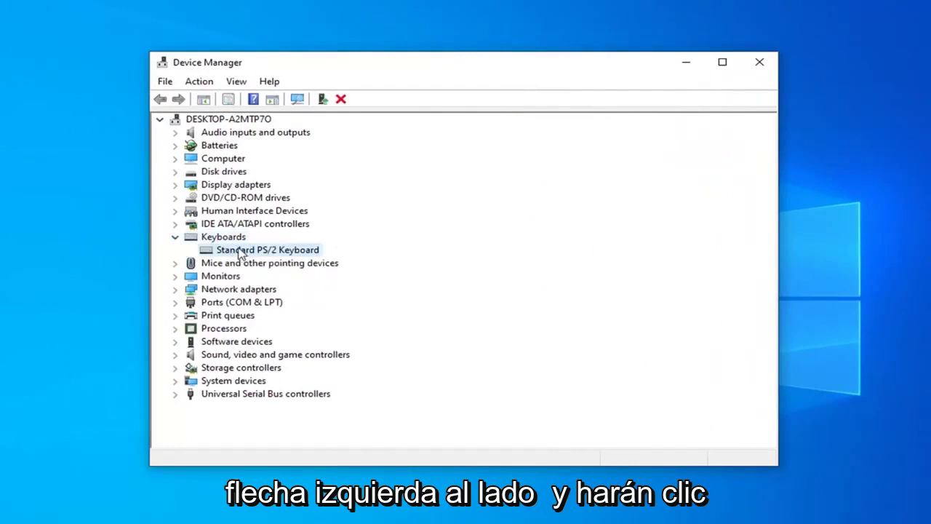
{"action": "right_click", "coordinate": [235, 252]}
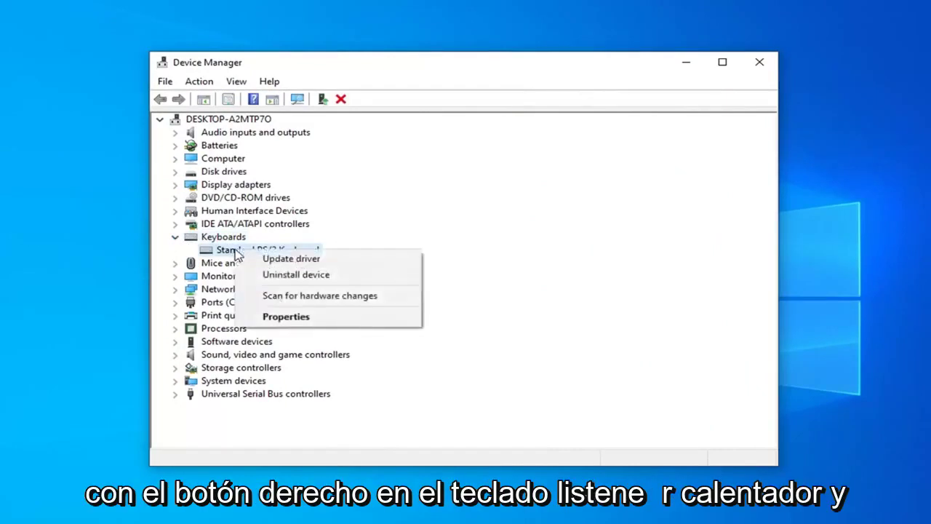
Step: Reinstall the Standard PS/2 Keyboard driver from the compatible drivers already on this computer
{"action": "left_click", "coordinate": [276, 259]}
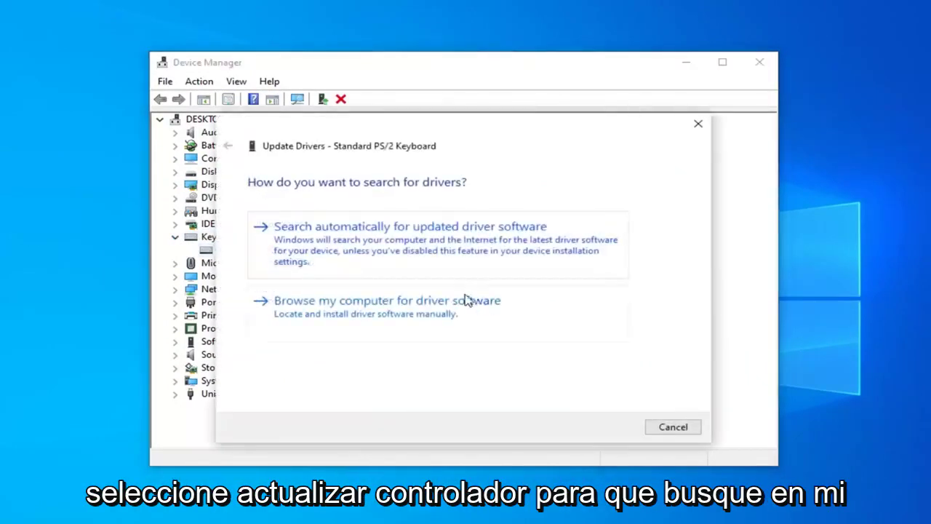
{"action": "left_click", "coordinate": [357, 314]}
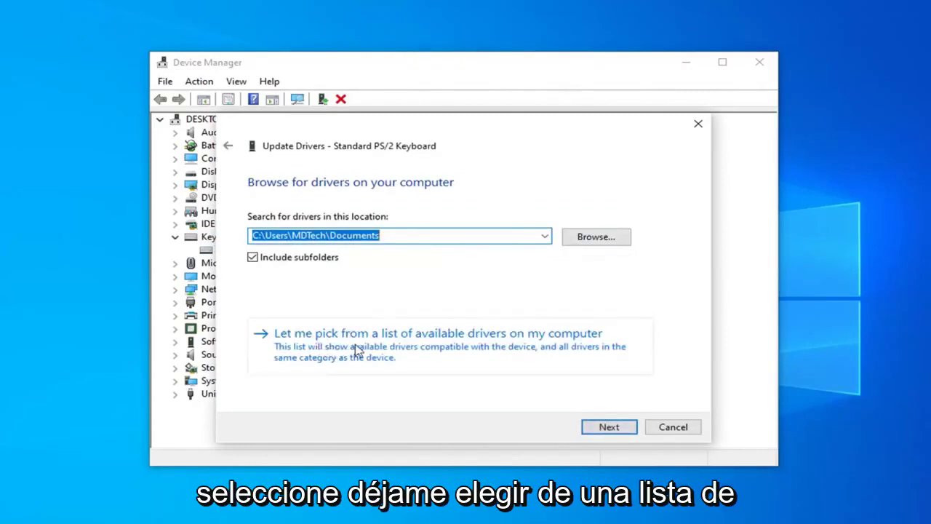
{"action": "left_click", "coordinate": [447, 347]}
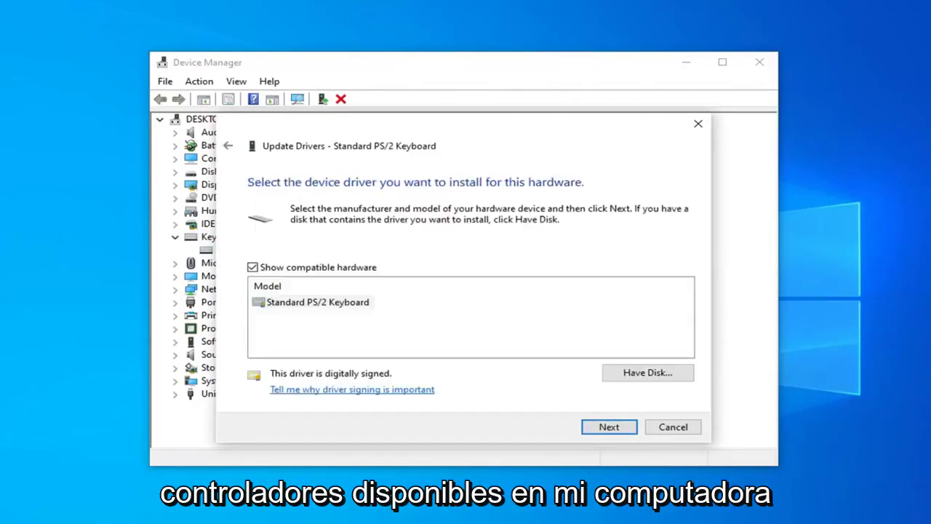
{"action": "left_click", "coordinate": [317, 304]}
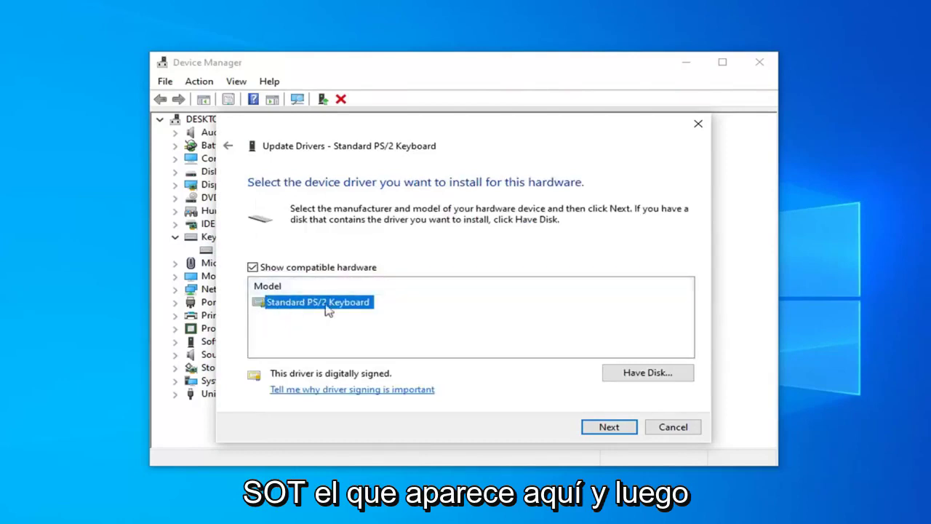
{"action": "left_click", "coordinate": [591, 429]}
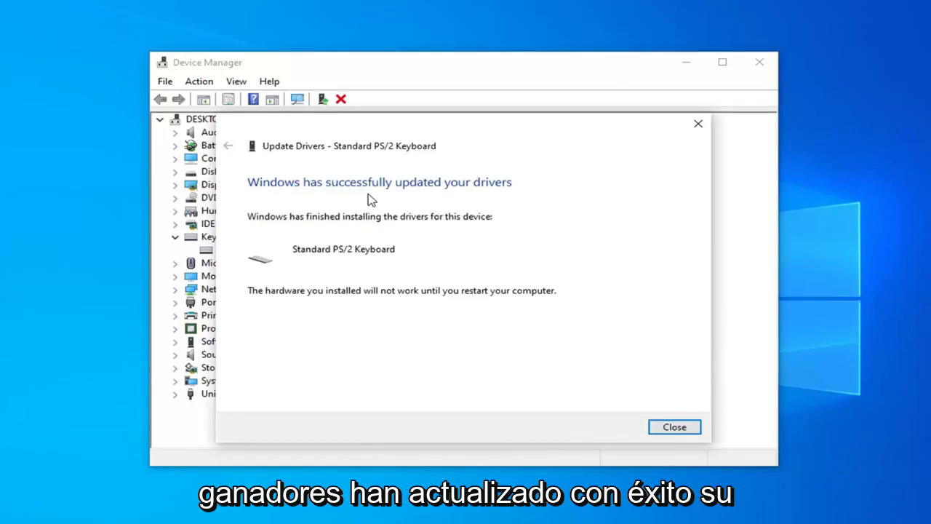
{"action": "left_click", "coordinate": [674, 429]}
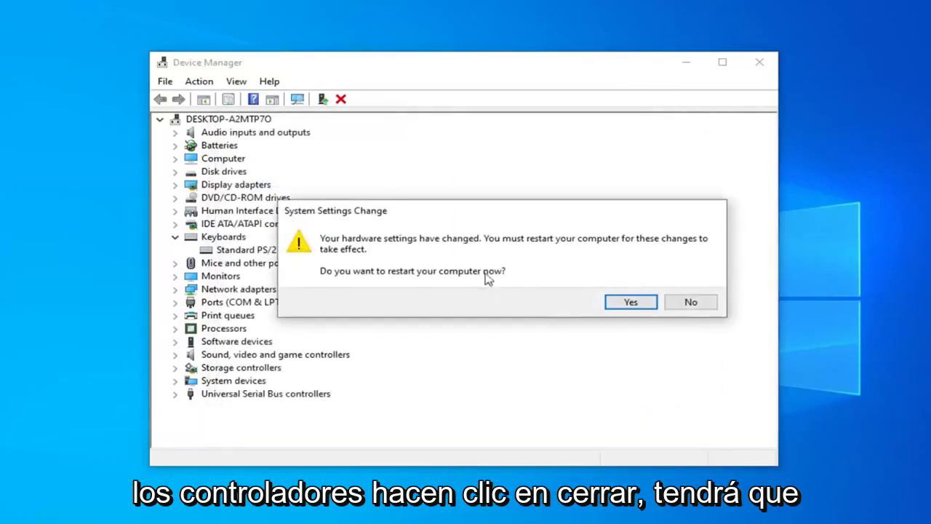